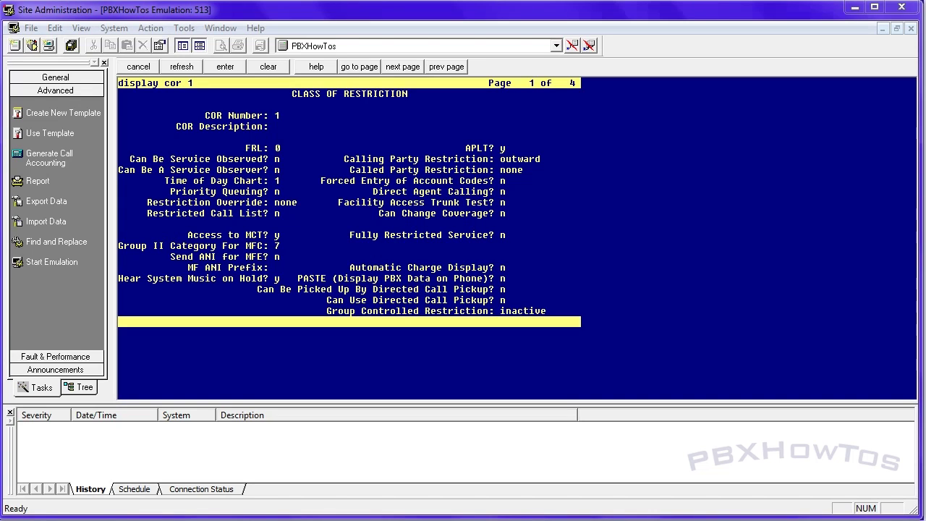
Step: Look through all four pages of the COR 1 display and return to the first page
left_click(412, 66)
left_click(413, 66)
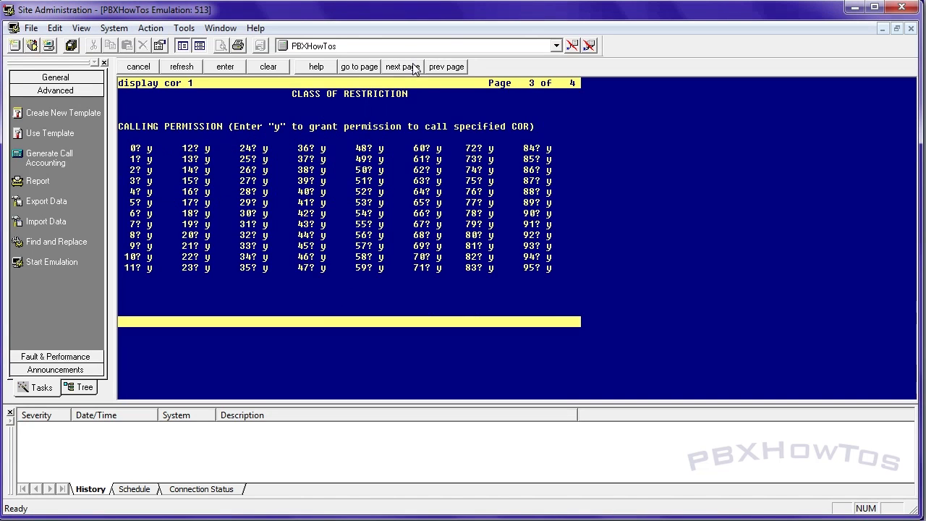
left_click(414, 66)
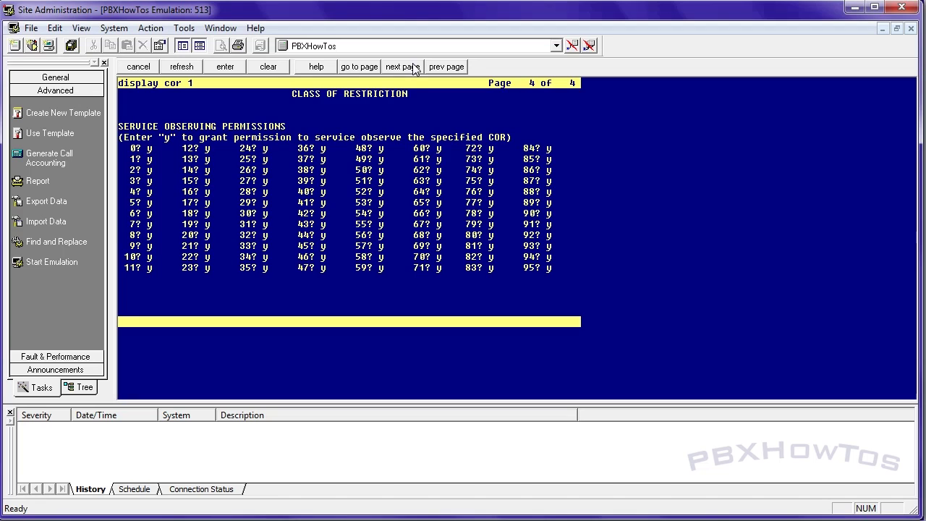
left_click(413, 66)
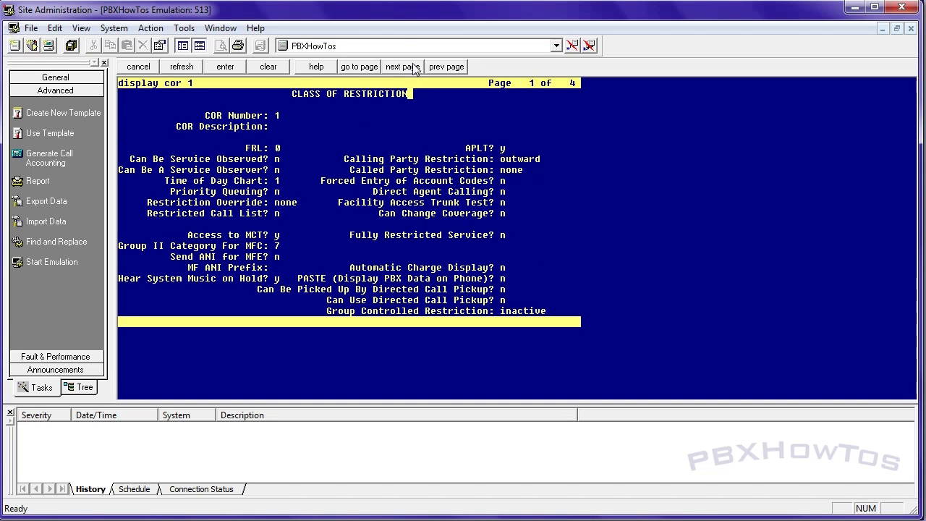
left_click(414, 66)
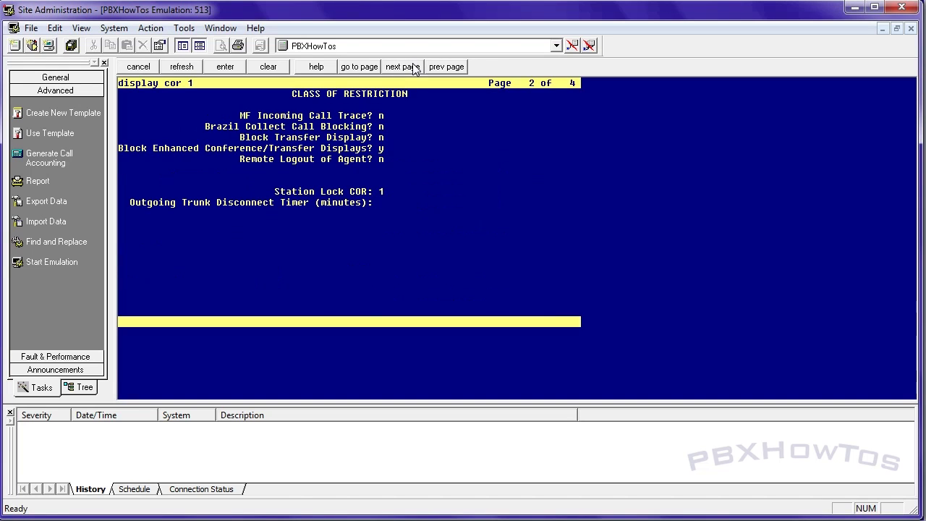
left_click(439, 66)
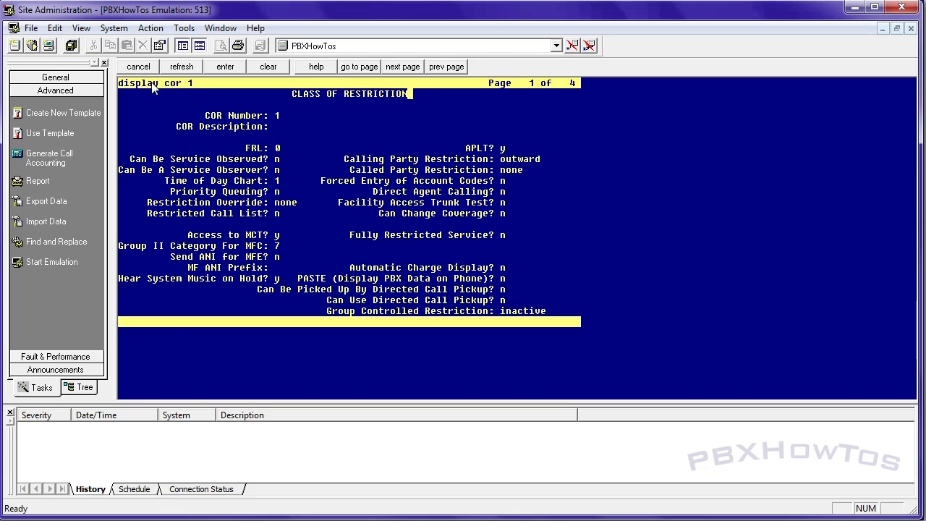
Step: Cancel the display, open COR 1 for changes with "ch cor 1", and set its COR Description to "Basic Restricted"
left_click(138, 66)
type("ch cor 1")
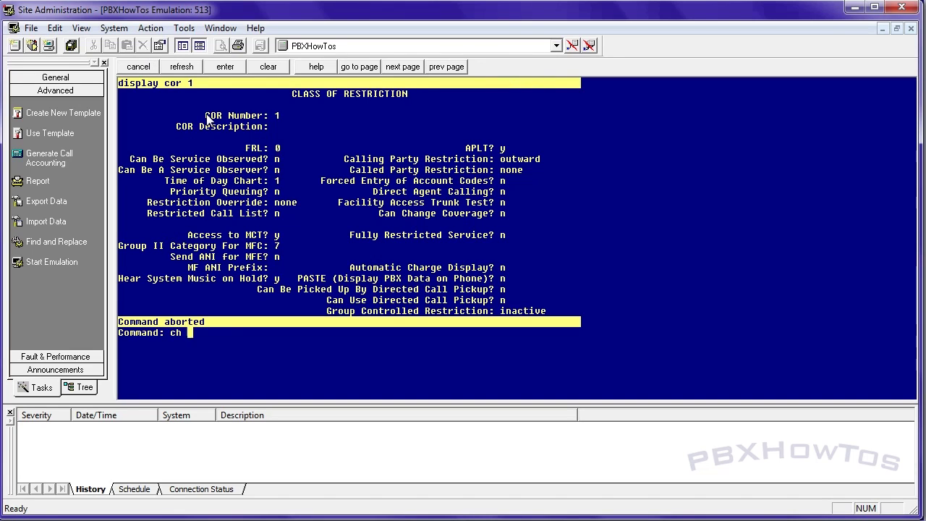
key("Return")
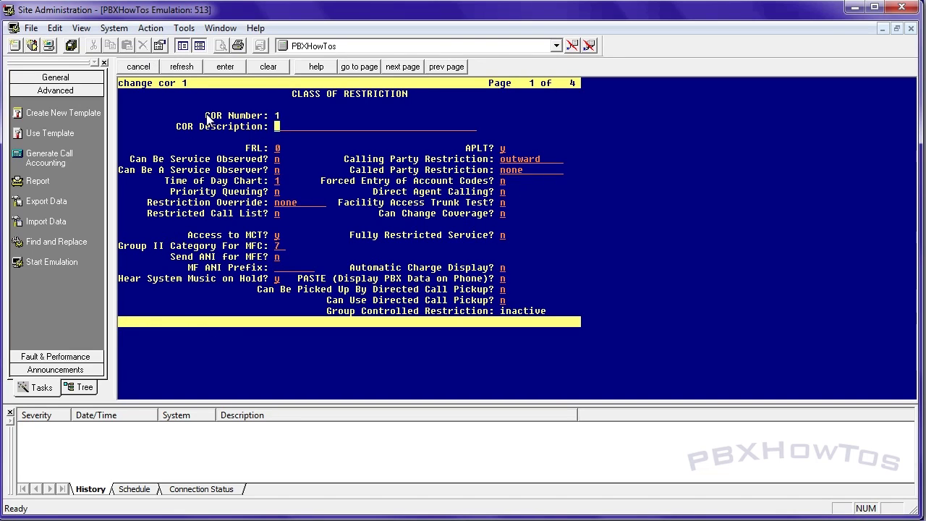
type("Basic Restricted")
Step: Examine the settings on page 1 of COR 1 field by field, including FRL, calling party restriction and directed call pickup
key("Tab")
key("Tab")
key("Tab")
key("Tab")
key("Tab")
key("Tab")
key("Tab")
key("Tab")
key("Tab")
key("Tab")
key("Tab")
key("Tab")
key("Up")
key("Up")
key("Up")
key("Up")
key("Up")
key("Up")
key("Up")
key("Up")
key("Up")
key("Up")
key("Right")
key("Tab")
key("Tab")
key("Tab")
key("Tab")
key("Tab")
key("Tab")
key("Tab")
key("Tab")
key("Tab")
key("Tab")
key("Tab")
key("Tab")
key("Tab")
key("Tab")
key("Tab")
Step: Glance at page 2 of COR 1, then recheck the page 1 fields around Restricted Call List
key("F7")
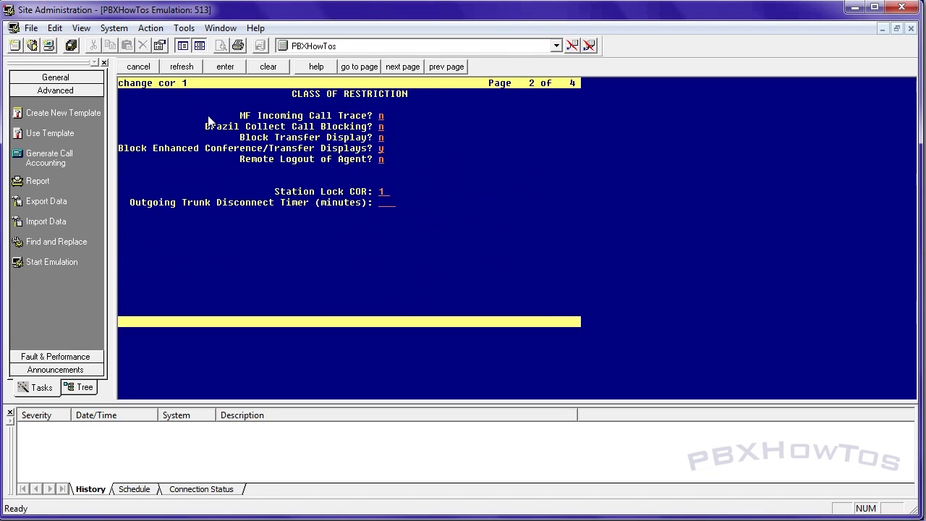
key("F8")
key("F7")
key("F8")
key("Tab")
key("Tab")
key("Tab")
key("Tab")
key("Tab")
key("Tab")
key("Tab")
key("Tab")
key("Tab")
key("Tab")
key("Tab")
key("Tab")
key("Tab")
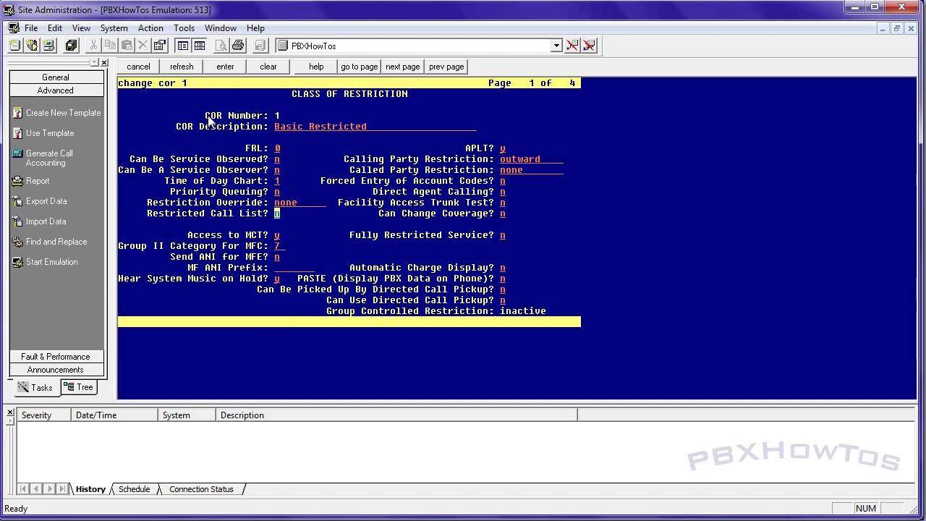
key("Tab")
Step: Examine the page 2 fields of COR 1, from MF Incoming Call Trace through Station Lock COR
key("F7")
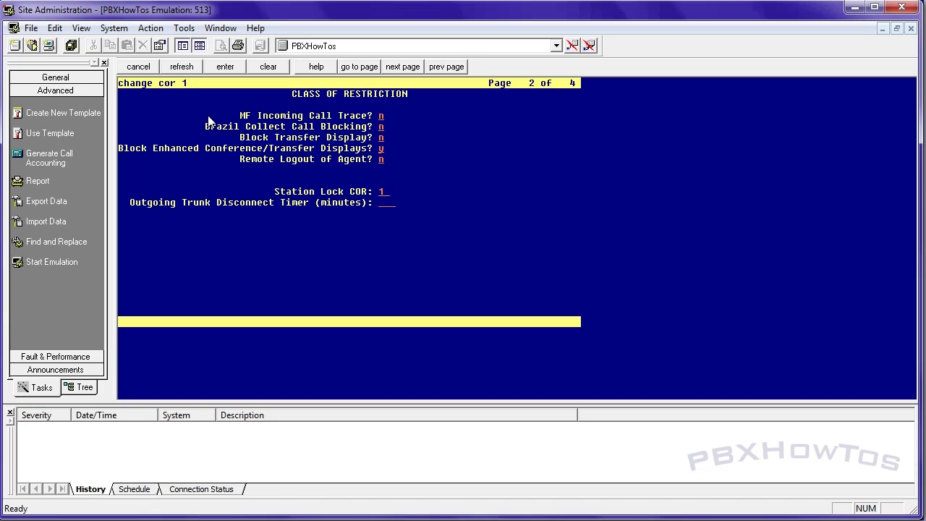
key("Tab")
key("Tab")
key("Tab")
key("Tab")
key("Tab")
key("shift+Tab")
Step: Compare the Calling Permission and Service Observing Permissions pages of COR 1, then return to page 1
key("F7")
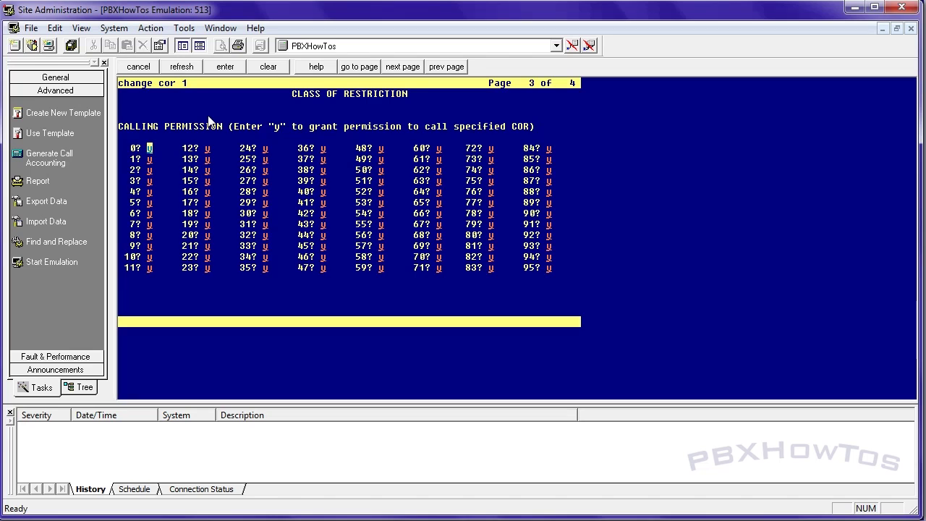
key("F7")
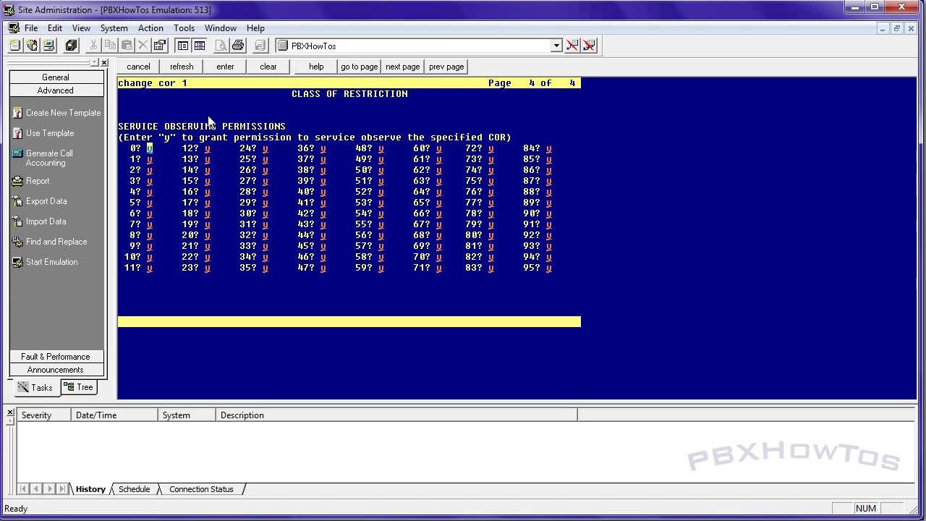
key("F8")
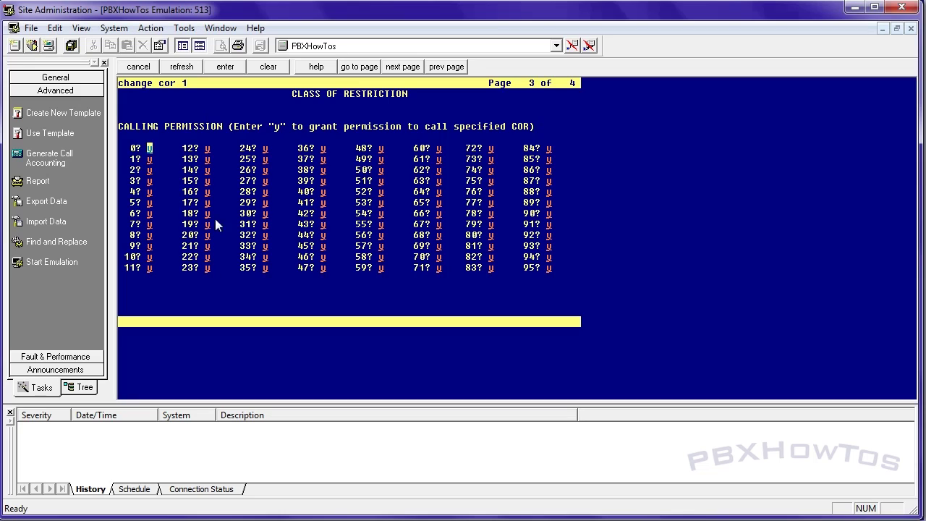
left_click(326, 213)
key("F7")
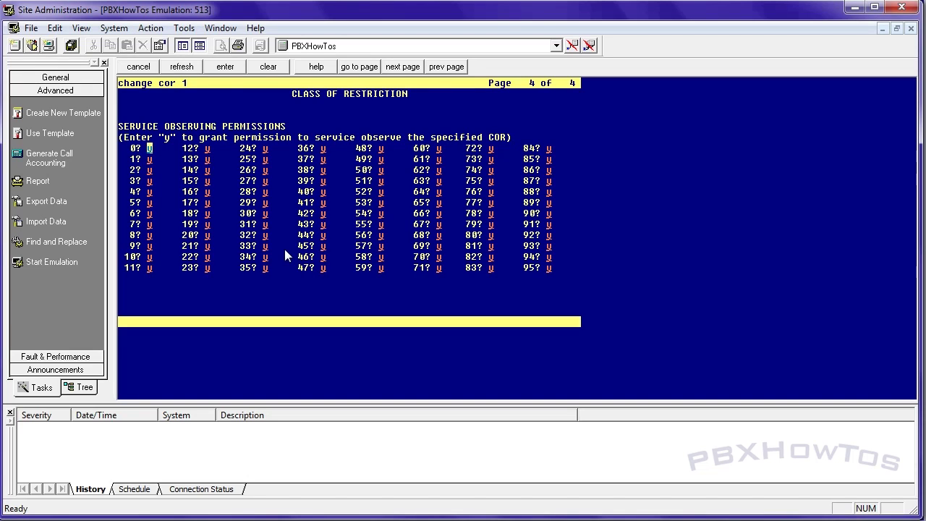
key("F8")
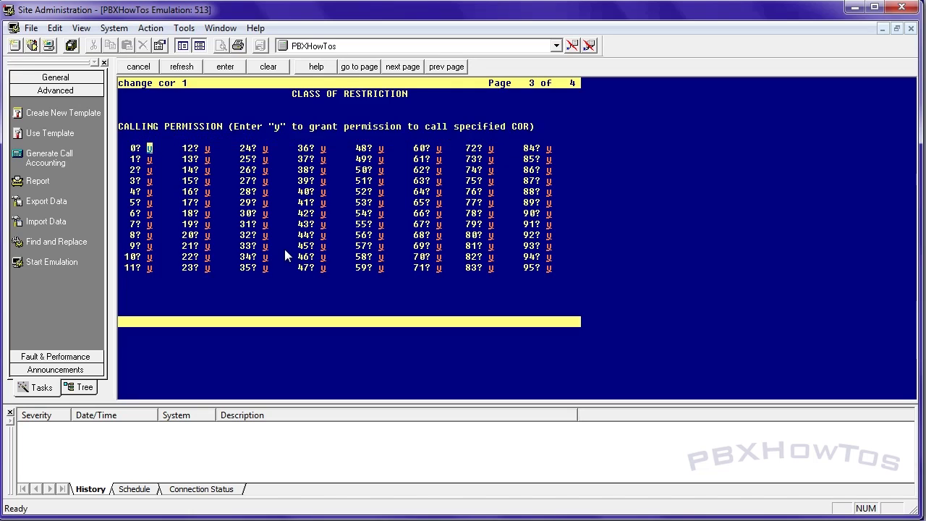
key("F7")
key("F8")
key("F7")
key("F8")
key("F7")
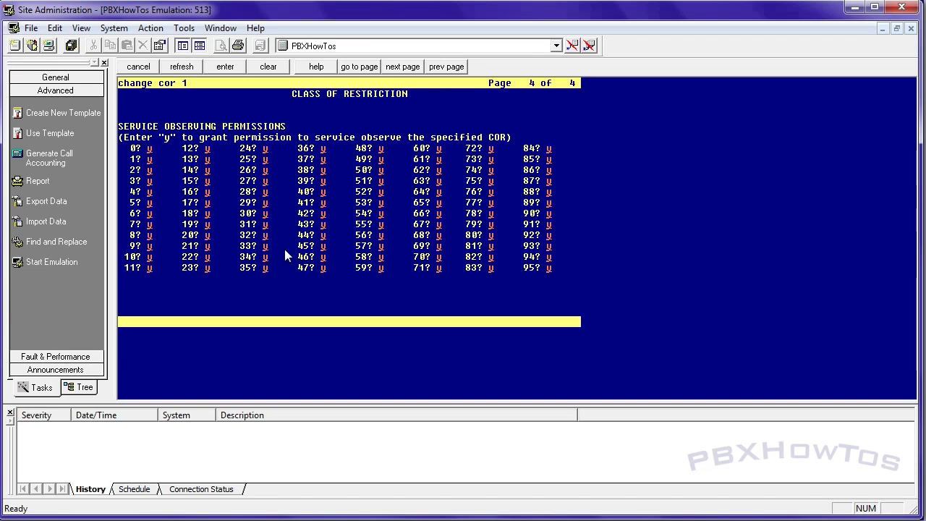
key("F8")
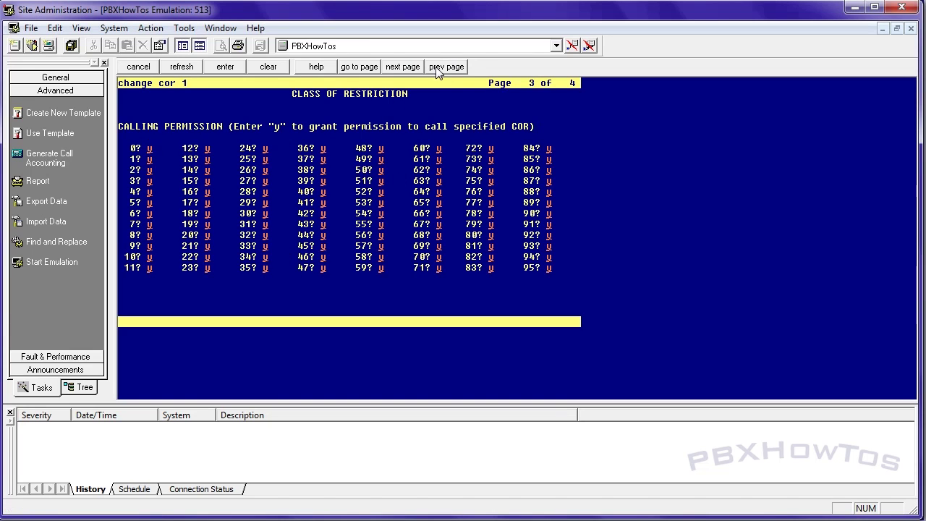
left_click(412, 67)
left_click(413, 68)
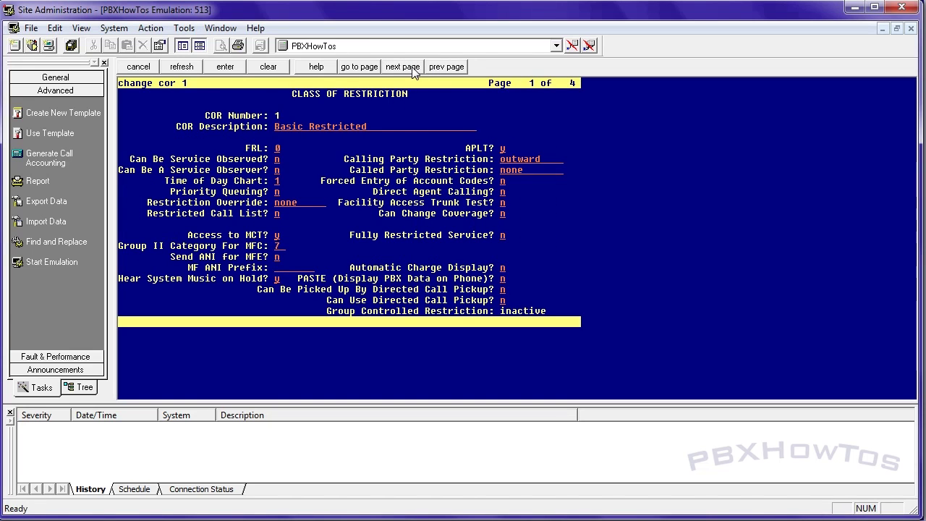